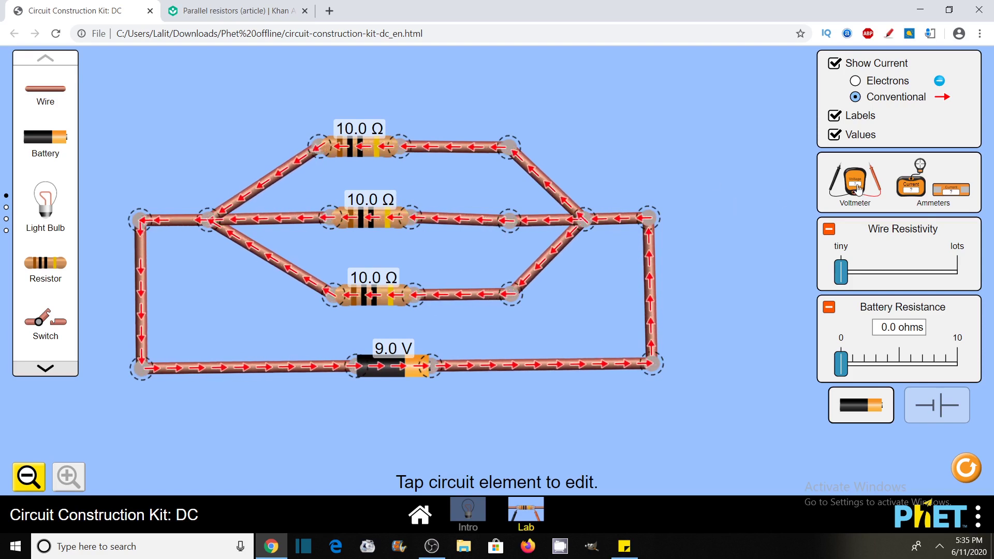
Measure the voltage across each of the three 10-ohm parallel branches with the voltmeter, and put the meter away.
left_click_drag(854, 182, 792, 356)
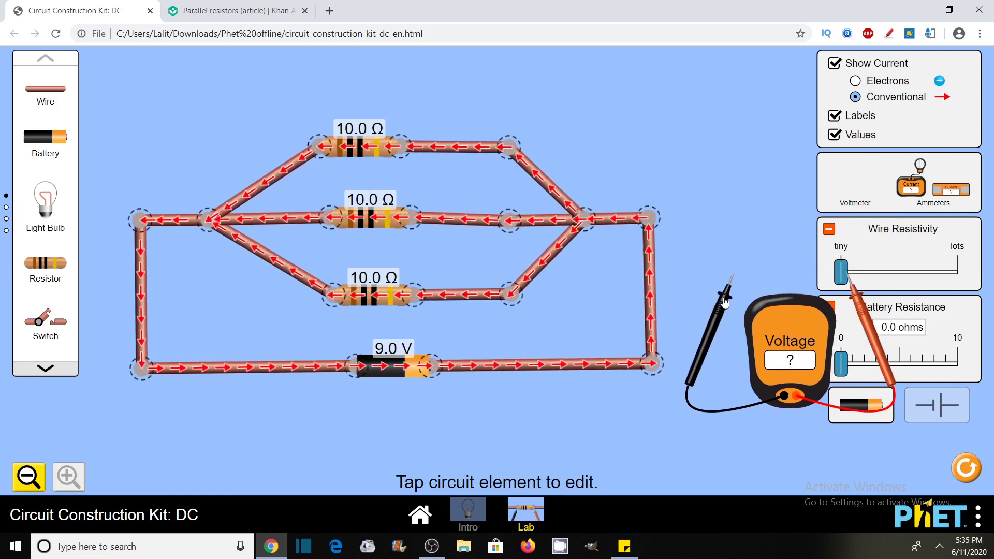
left_click_drag(725, 303, 301, 179)
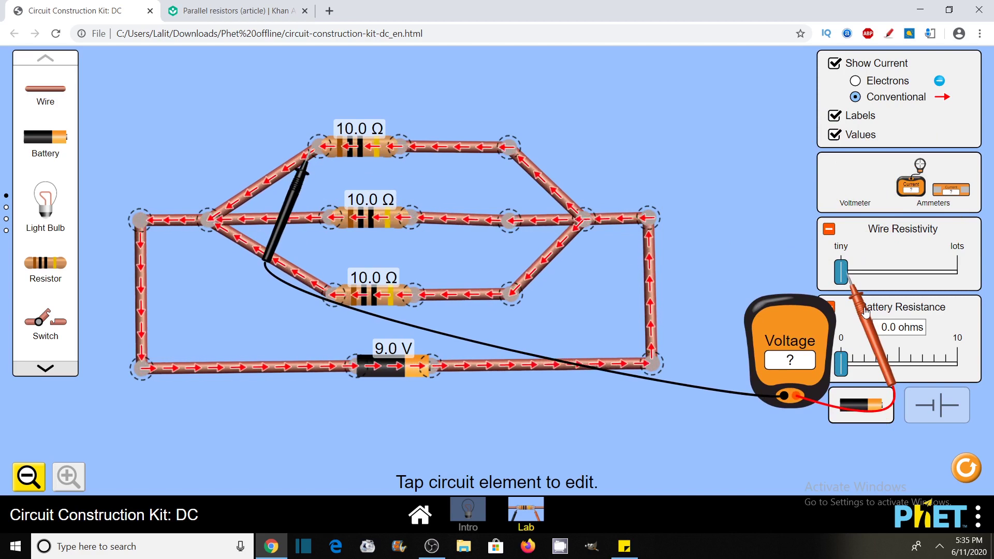
left_click_drag(870, 302, 525, 188)
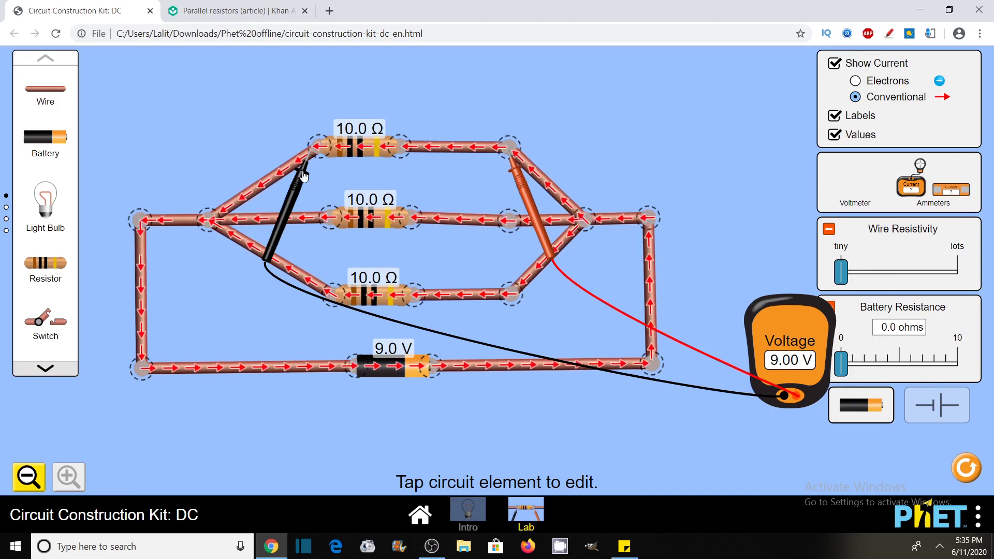
left_click_drag(301, 176, 324, 242)
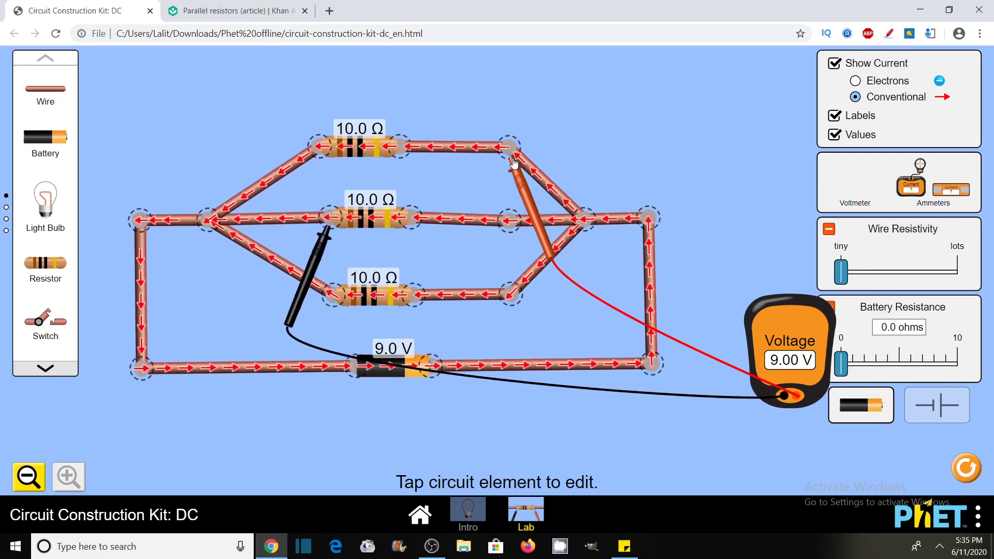
left_click_drag(515, 160, 517, 307)
left_click_drag(321, 257, 325, 333)
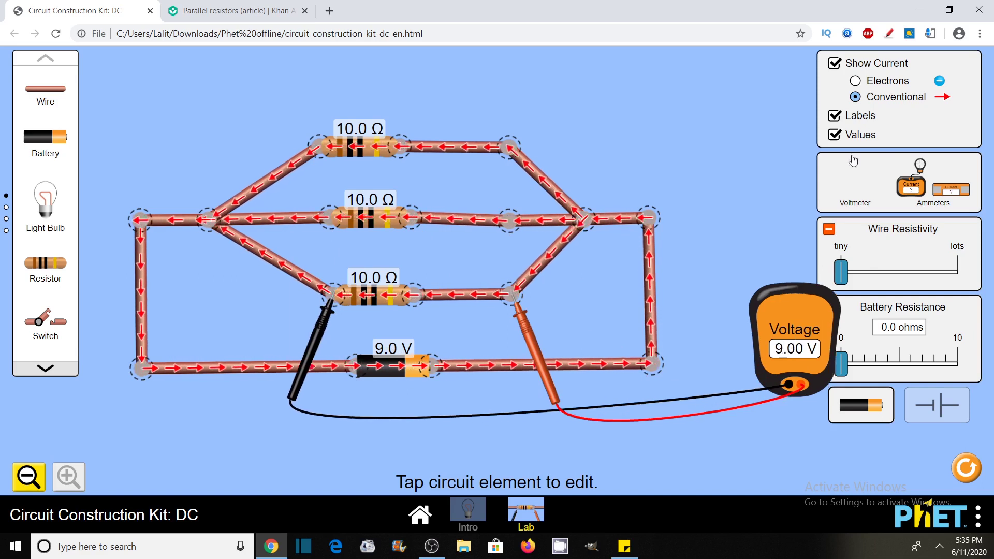
left_click_drag(780, 361, 854, 180)
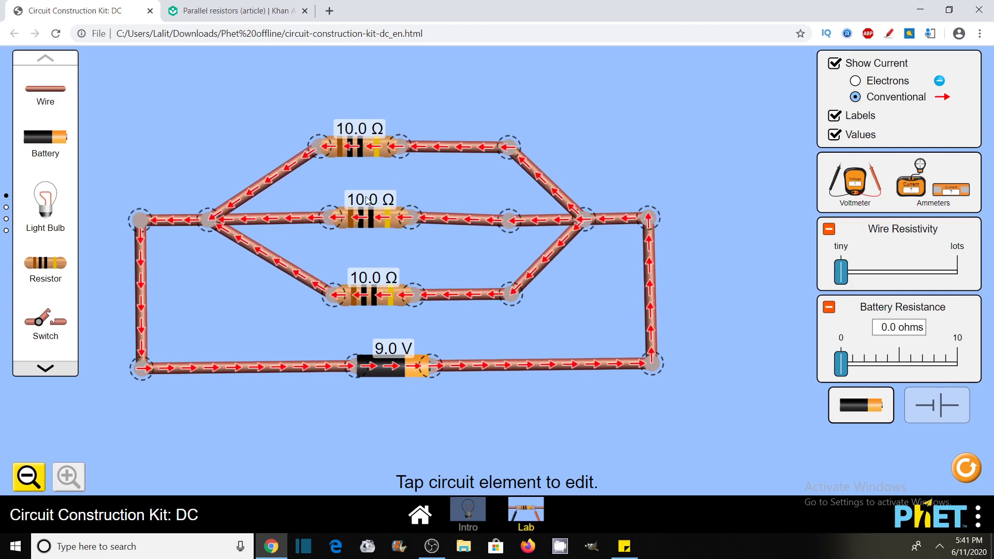
Set the middle parallel resistor to 20.0 ohms and the lowest one to 30.0 ohms.
left_click(366, 221)
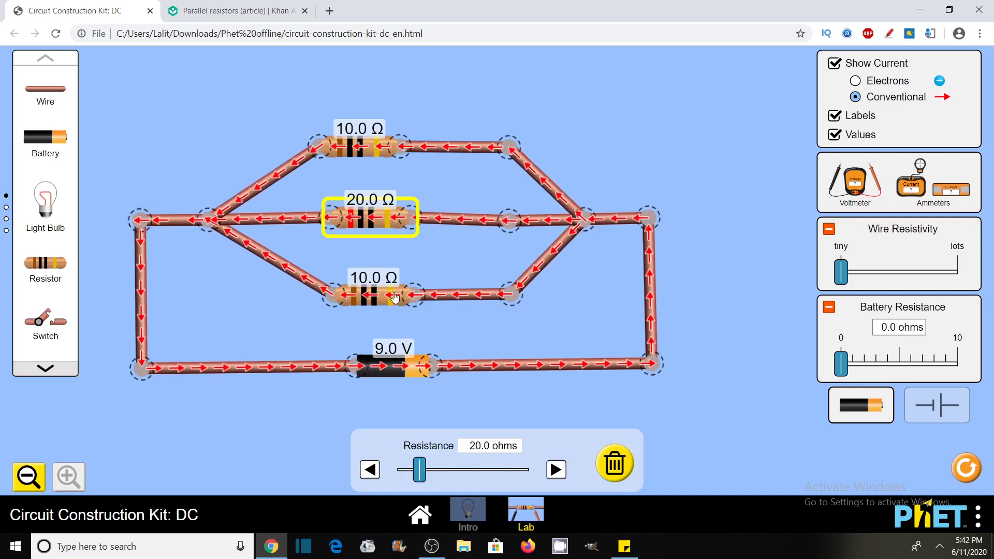
left_click(368, 300)
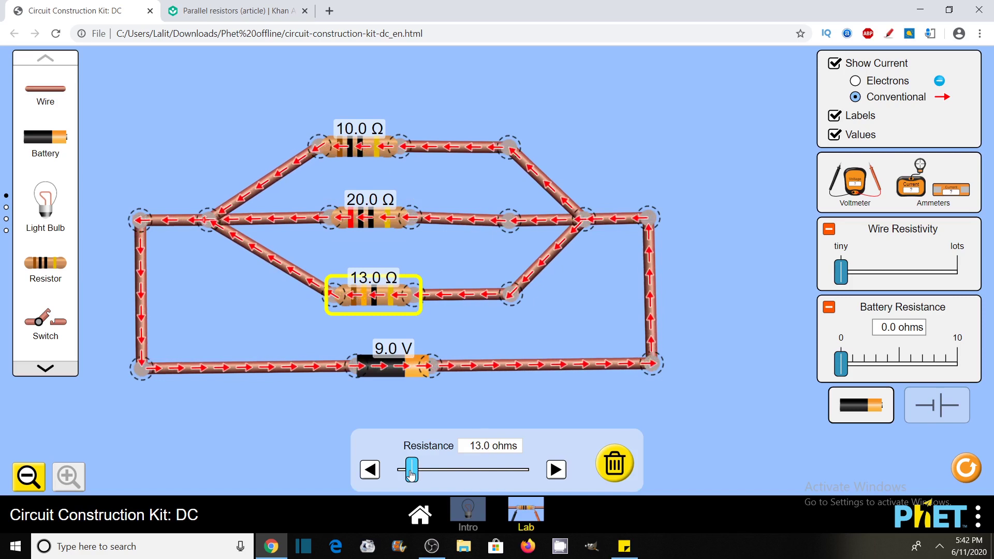
left_click(684, 274)
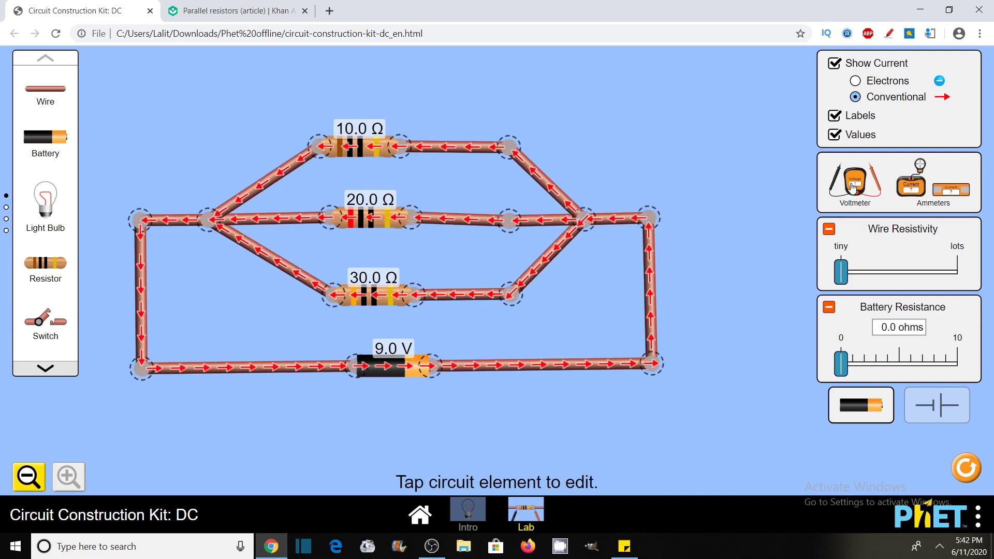
Measure the voltage across the 10, 20 and 30-ohm branches with the voltmeter, and put the meter away.
left_click_drag(852, 188, 654, 321)
left_click_drag(585, 274, 282, 197)
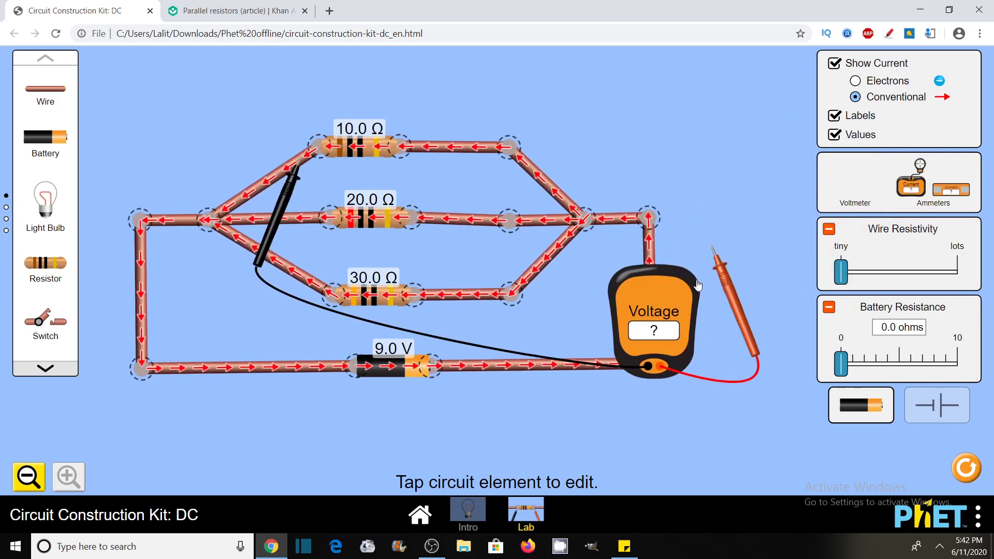
left_click_drag(865, 325, 521, 261)
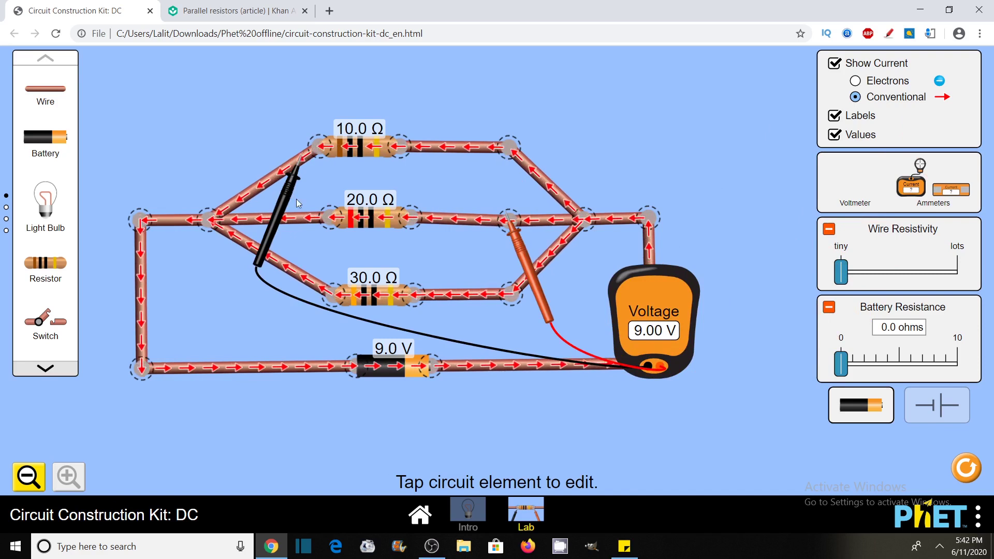
left_click_drag(297, 199, 318, 262)
left_click_drag(527, 259, 527, 335)
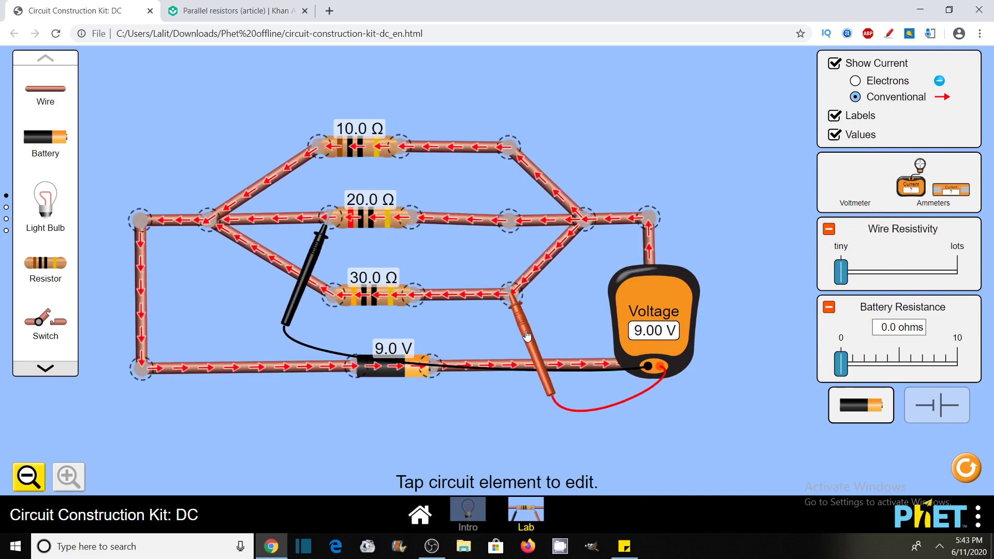
left_click_drag(301, 282, 312, 350)
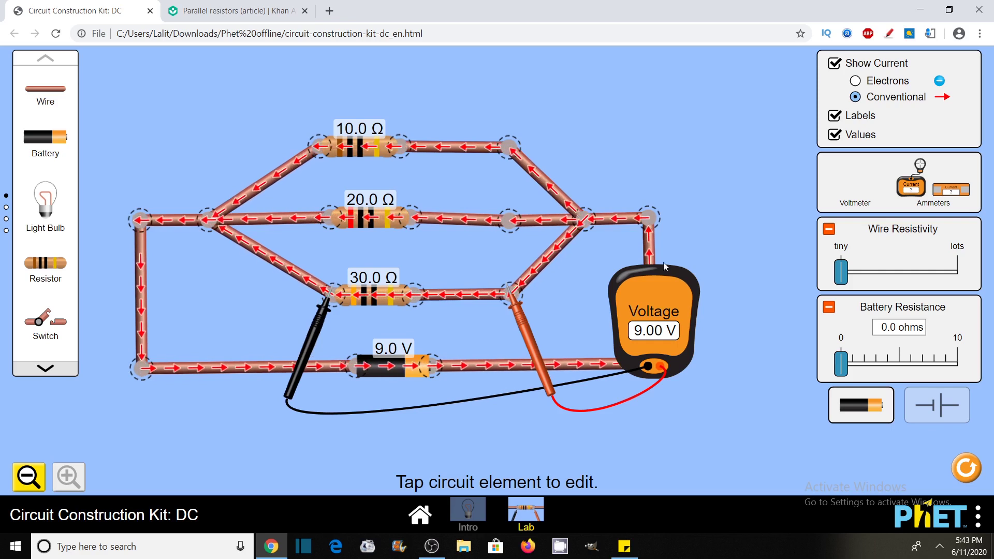
left_click_drag(653, 306, 857, 178)
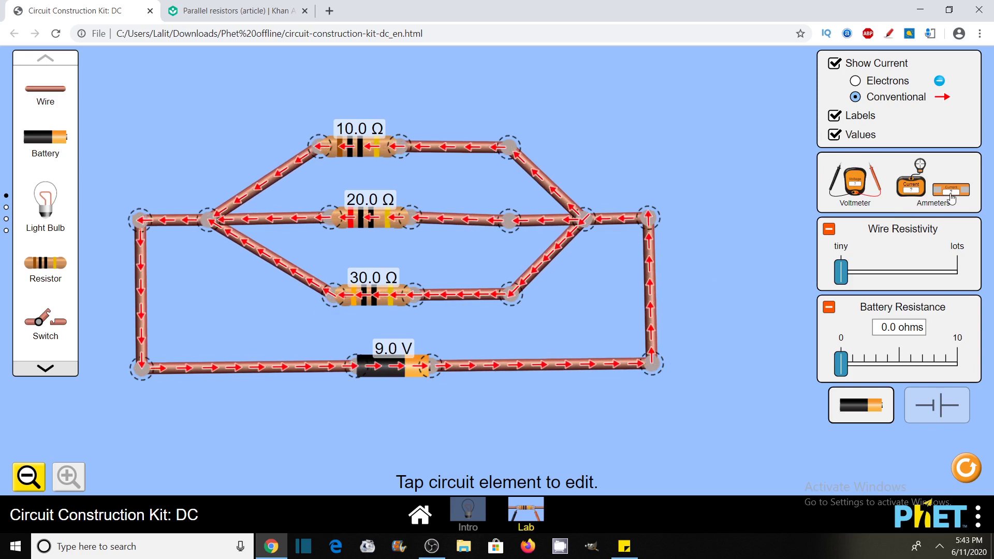
Add three series ammeters to the workspace and connect one into the 10-ohm branch.
left_click_drag(951, 198, 701, 158)
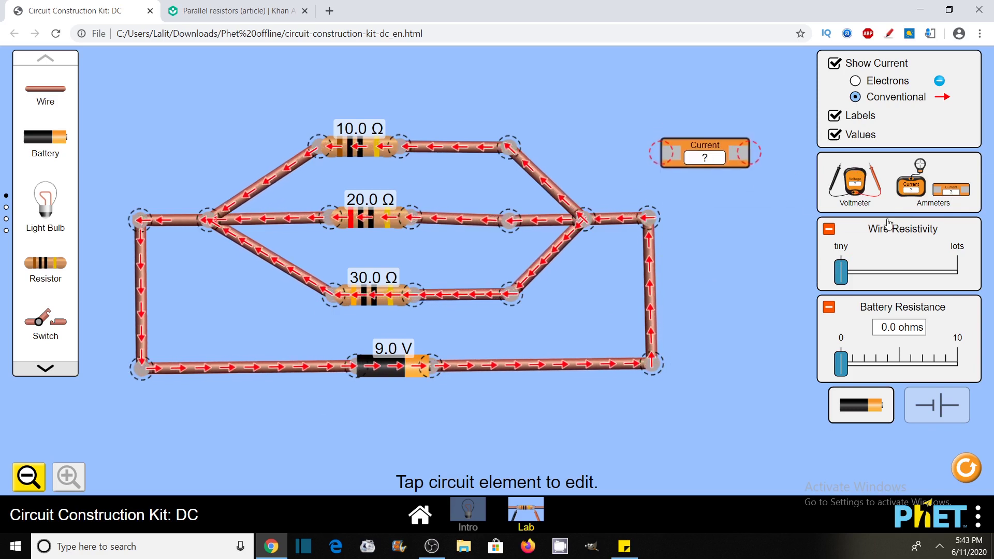
left_click_drag(951, 190, 732, 217)
left_click_drag(952, 189, 728, 282)
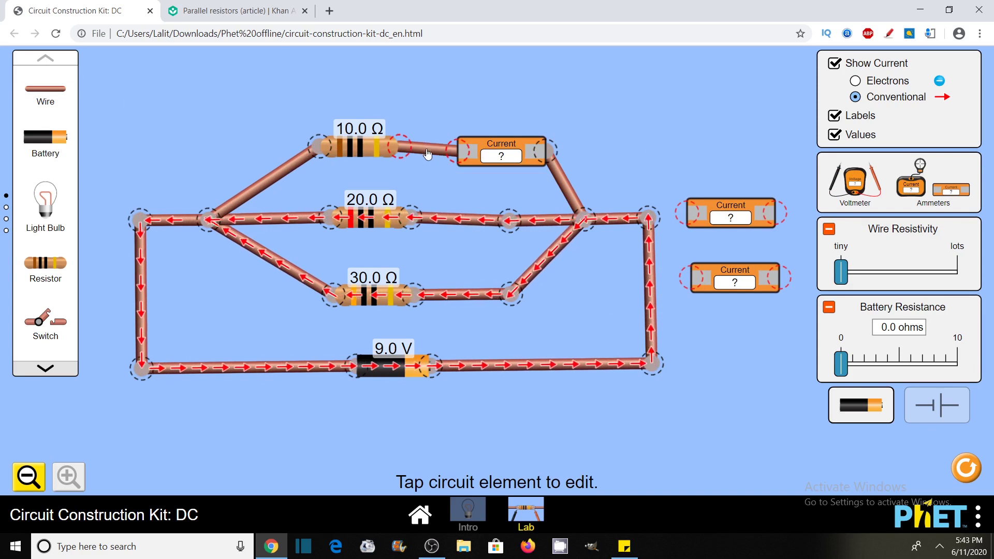
left_click_drag(429, 154, 429, 155)
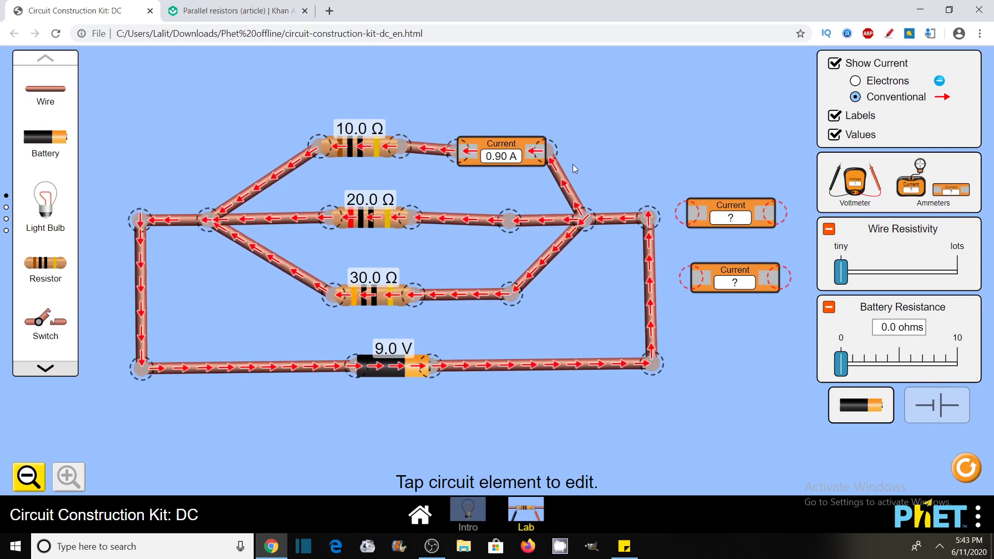
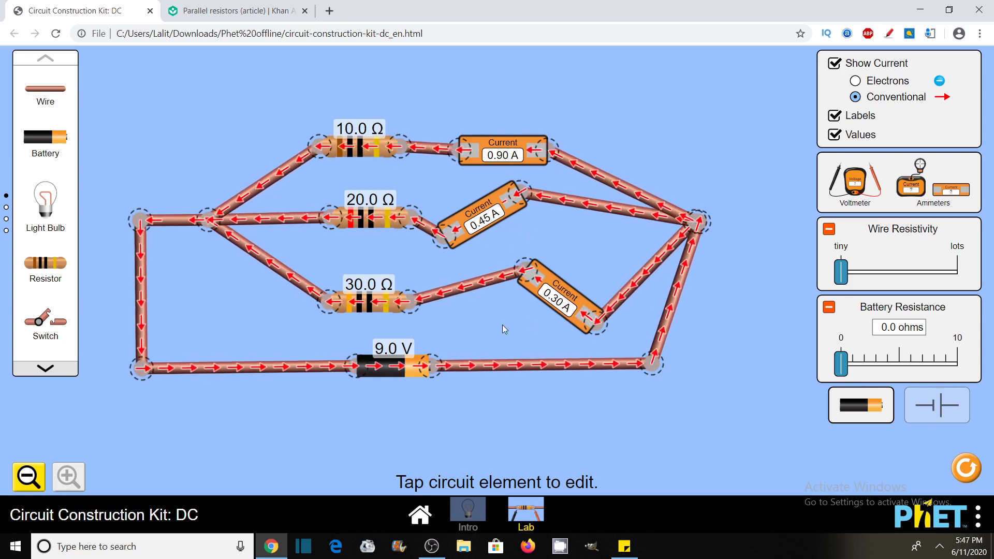
Reposition the ammeter in the 30-ohm branch and change the current display to electrons.
left_click_drag(551, 300, 533, 304)
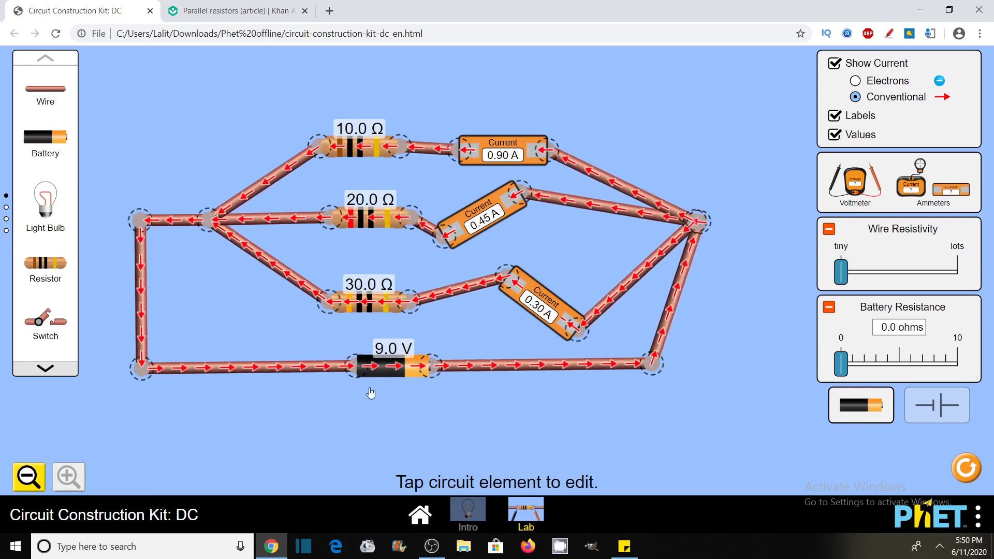
left_click_drag(533, 331, 536, 329)
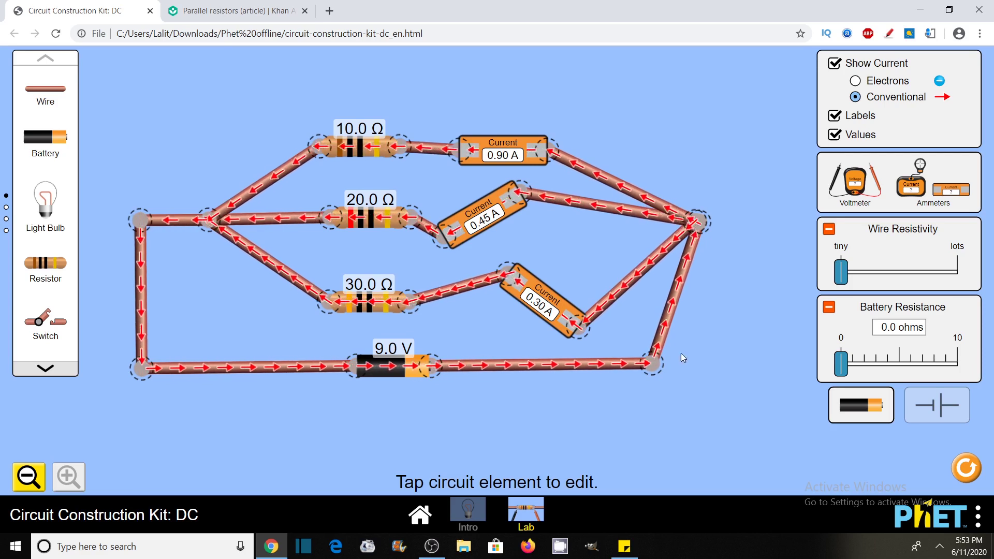
left_click(856, 82)
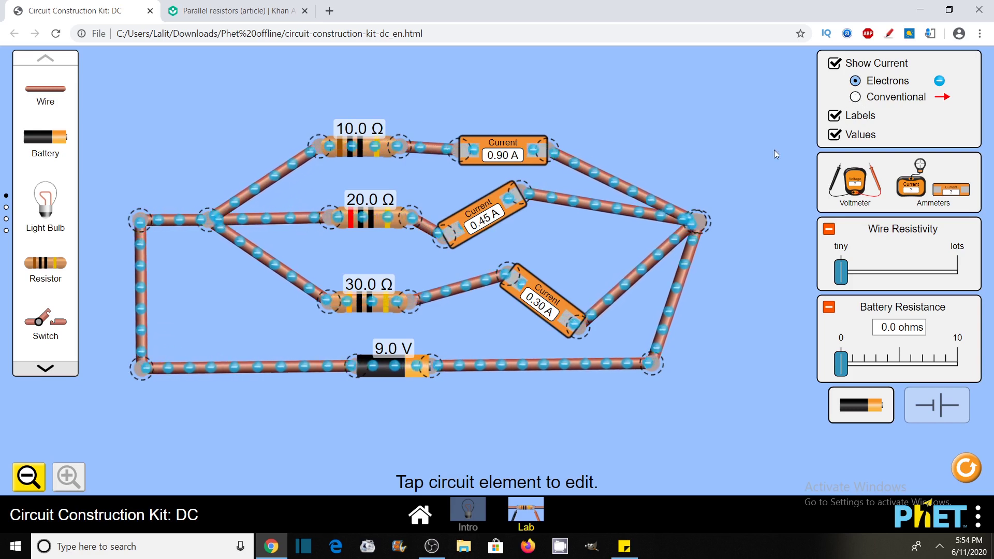
Raise the battery voltage in stages to 87.0 V, and reduce it to 17.5 V.
left_click(396, 367)
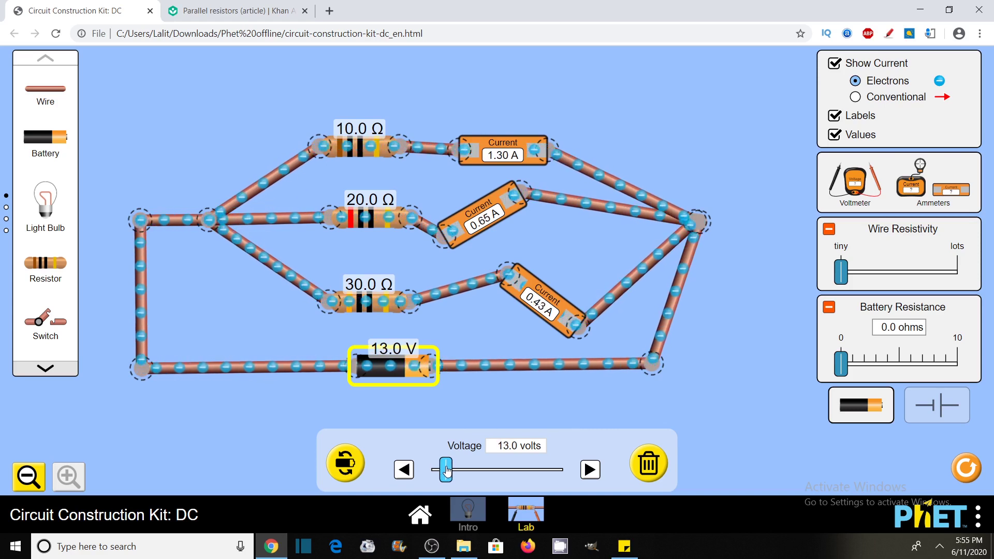
left_click_drag(448, 470, 458, 470)
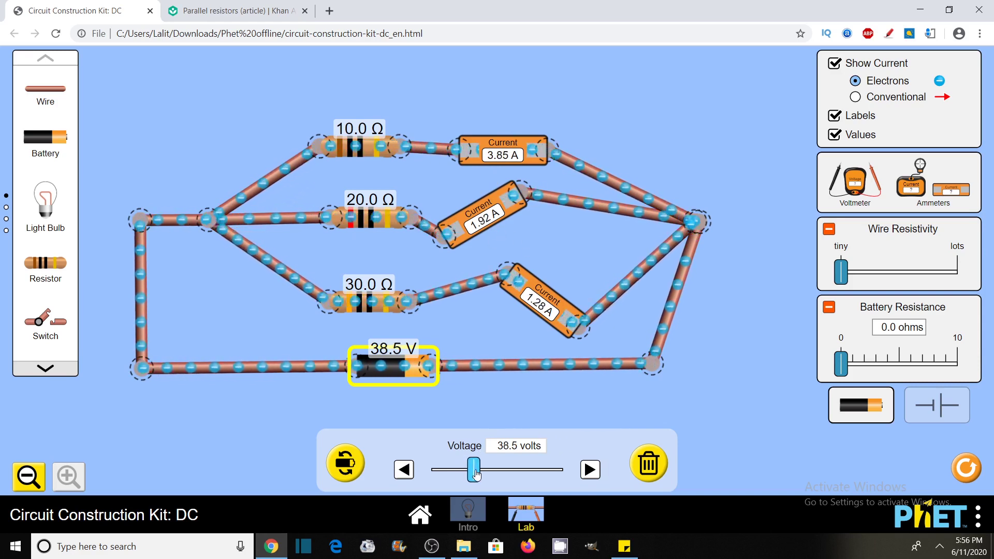
left_click_drag(475, 474, 484, 475)
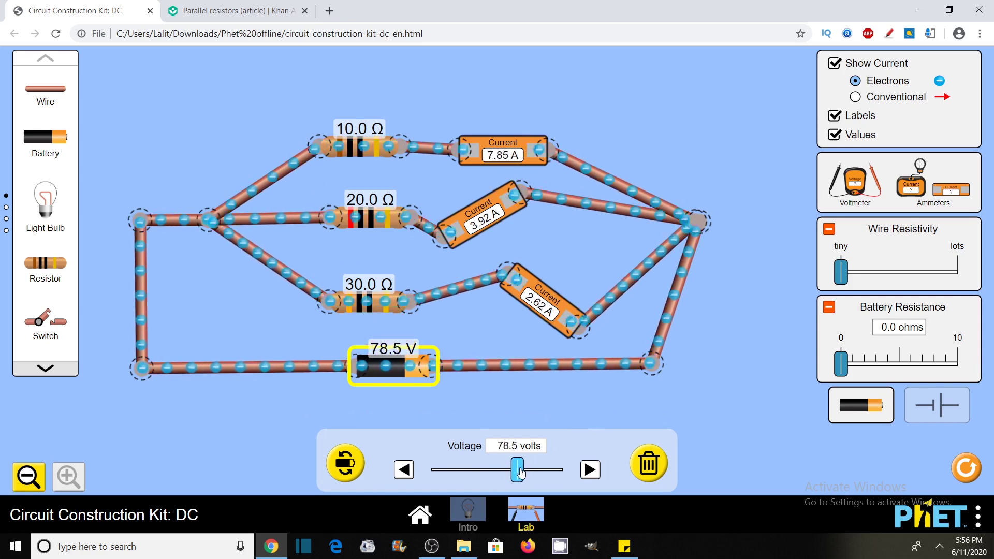
left_click_drag(521, 471, 523, 471)
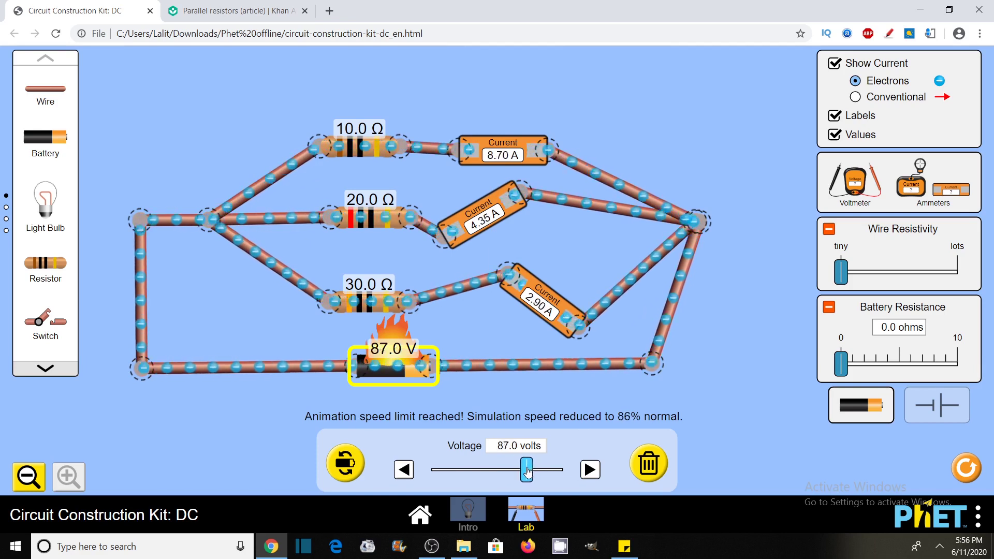
left_click_drag(514, 470, 510, 469)
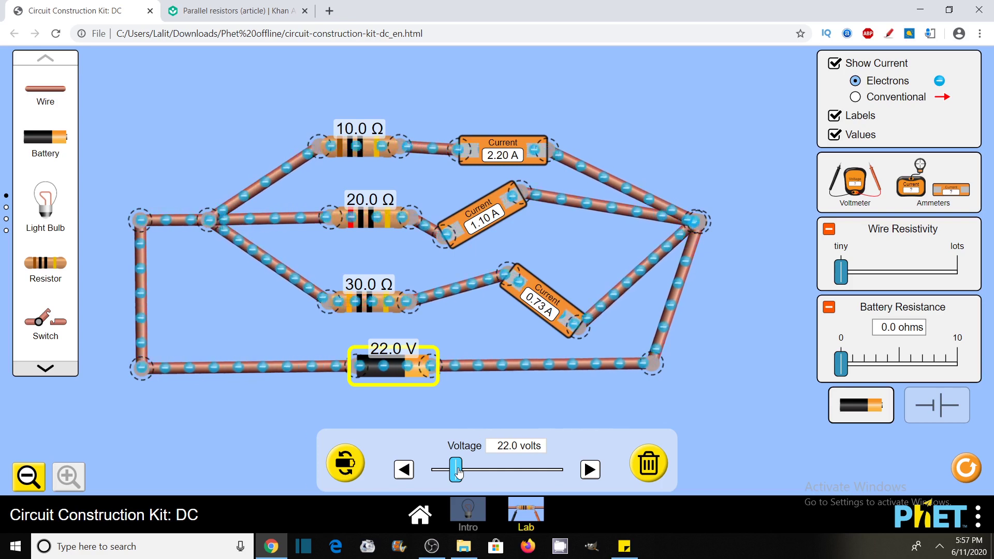
left_click_drag(458, 471, 451, 471)
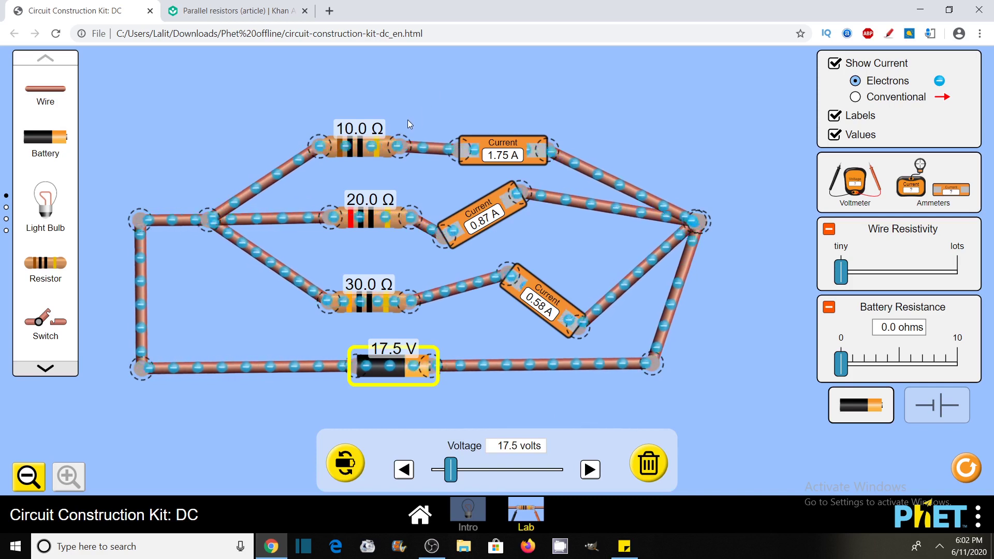
Lower the top resistor's resistance in stages to 5.5 ohms, and bring it back up to 10.5 ohms.
left_click(360, 148)
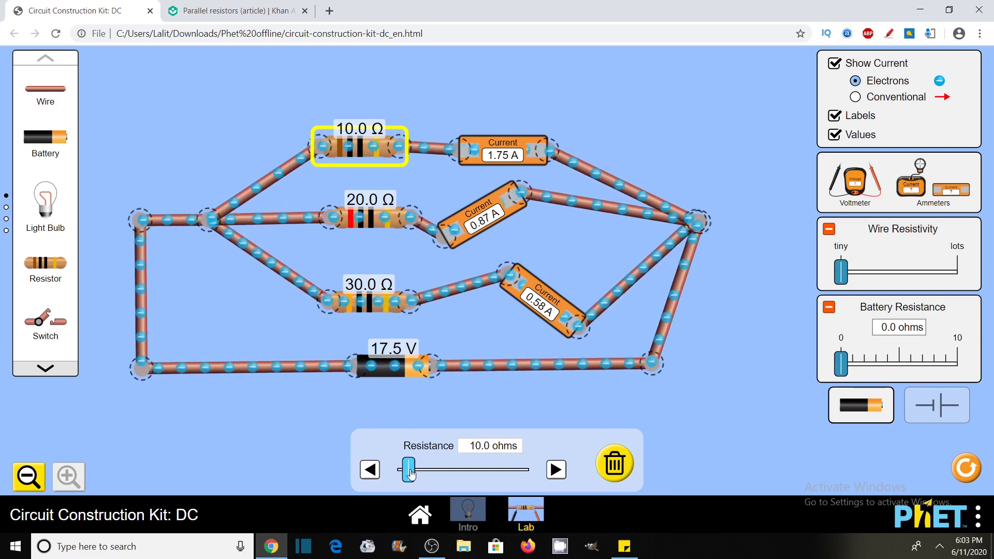
left_click_drag(409, 473, 407, 474)
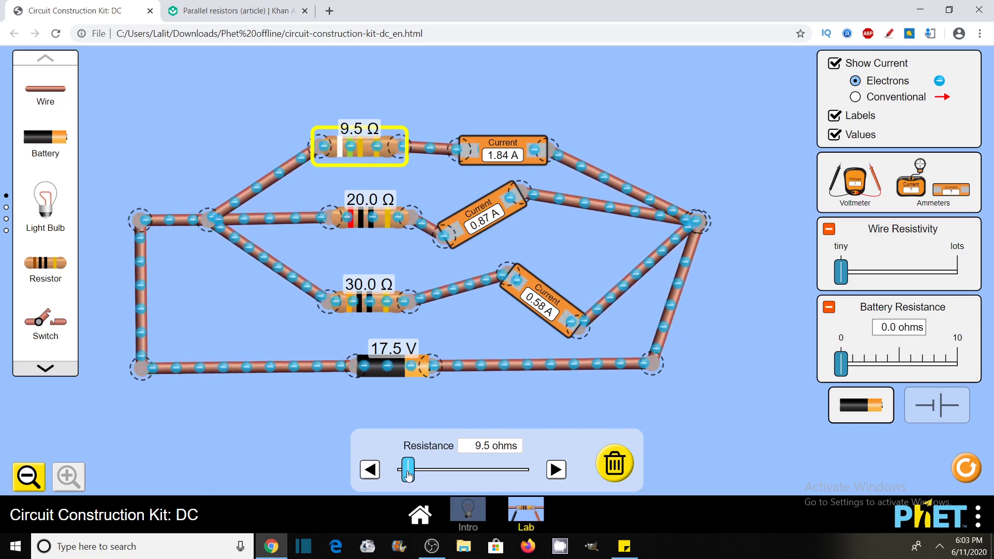
left_click_drag(408, 474, 407, 474)
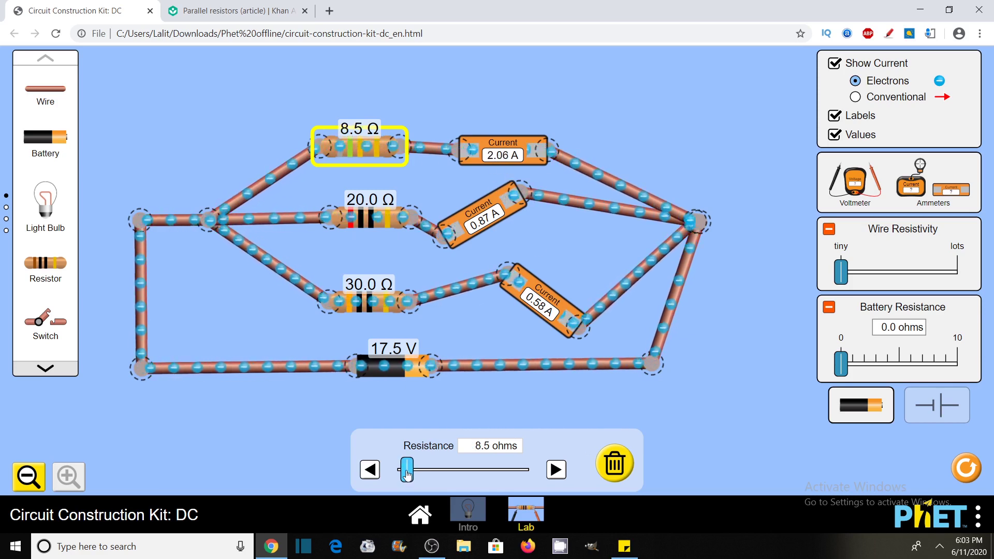
left_click_drag(408, 474, 404, 474)
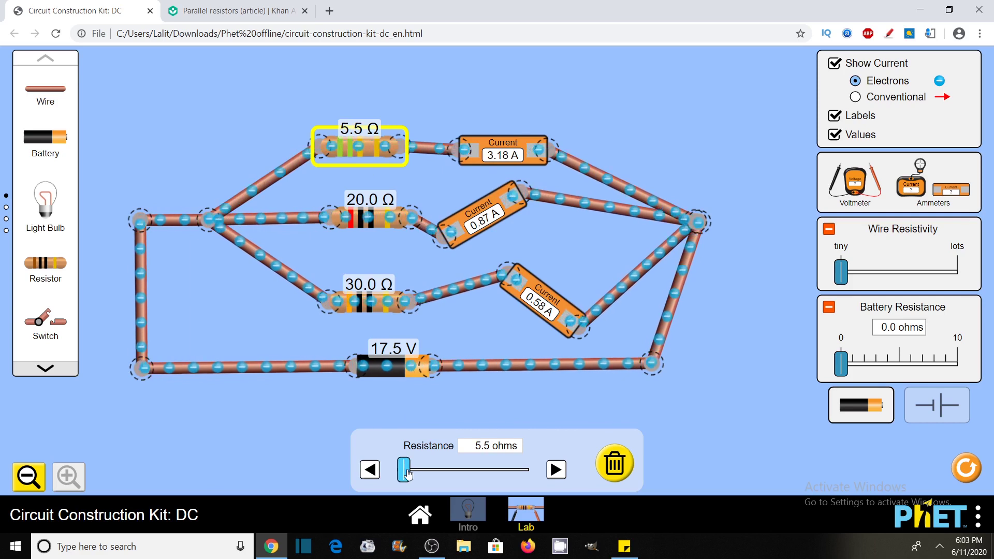
left_click_drag(406, 472, 412, 474)
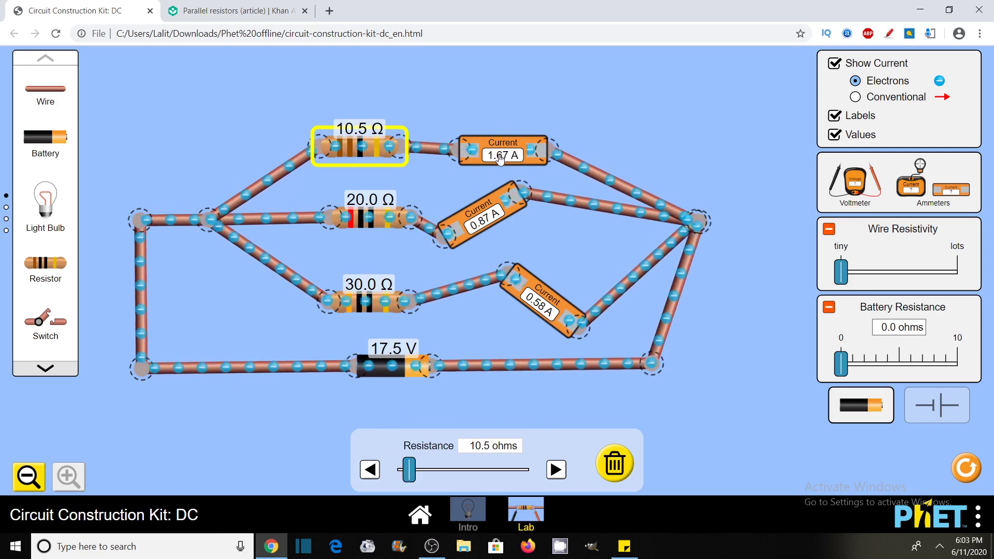
Try the top resistor at 71.0 ohms and 0.0 ohms, and set it to 60.5 ohms.
left_click_drag(409, 472, 477, 471)
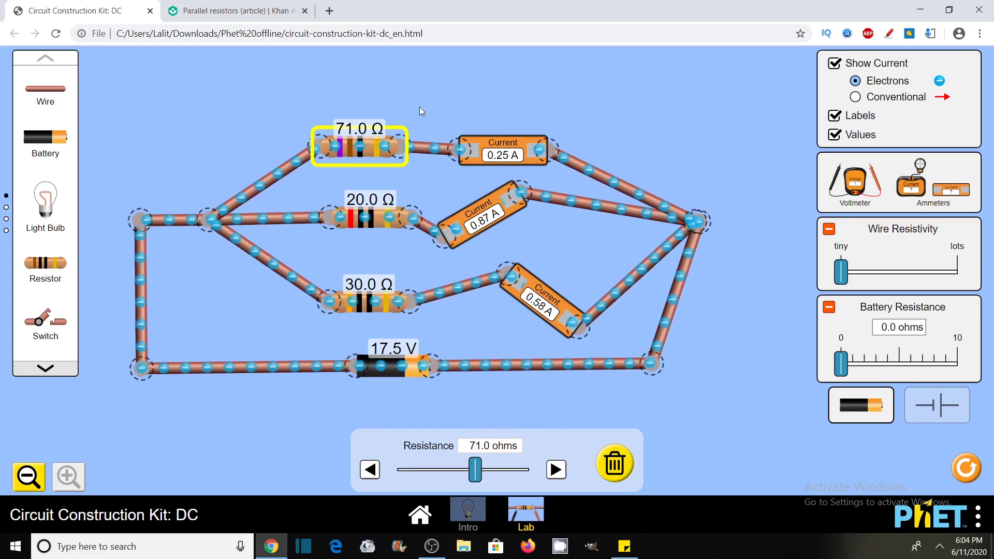
left_click_drag(474, 470, 398, 471)
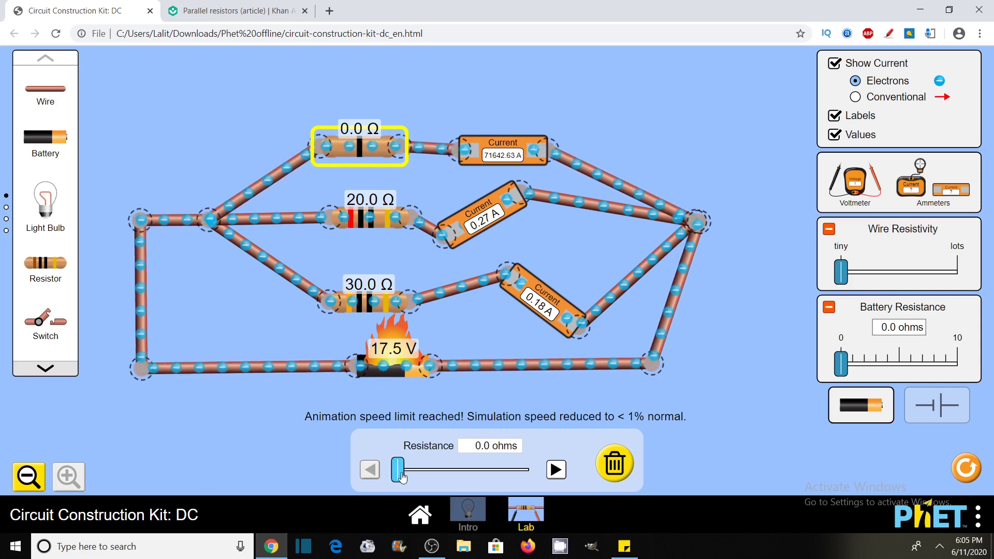
left_click_drag(403, 477, 463, 472)
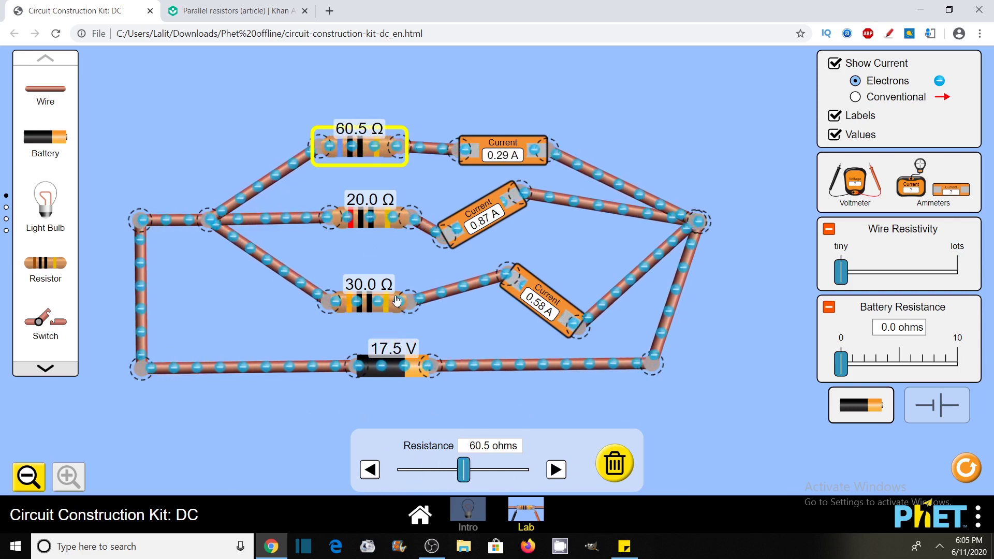
Switch the middle resistor between 0.0 ohms and 42.0 ohms twice, leaving it at 42.0 ohms.
left_click(379, 222)
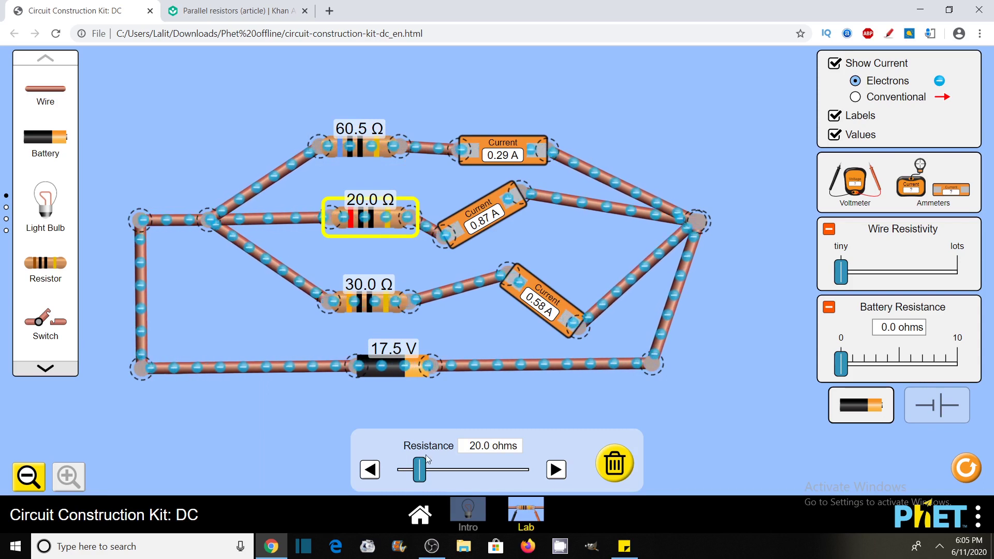
left_click_drag(422, 472, 398, 472)
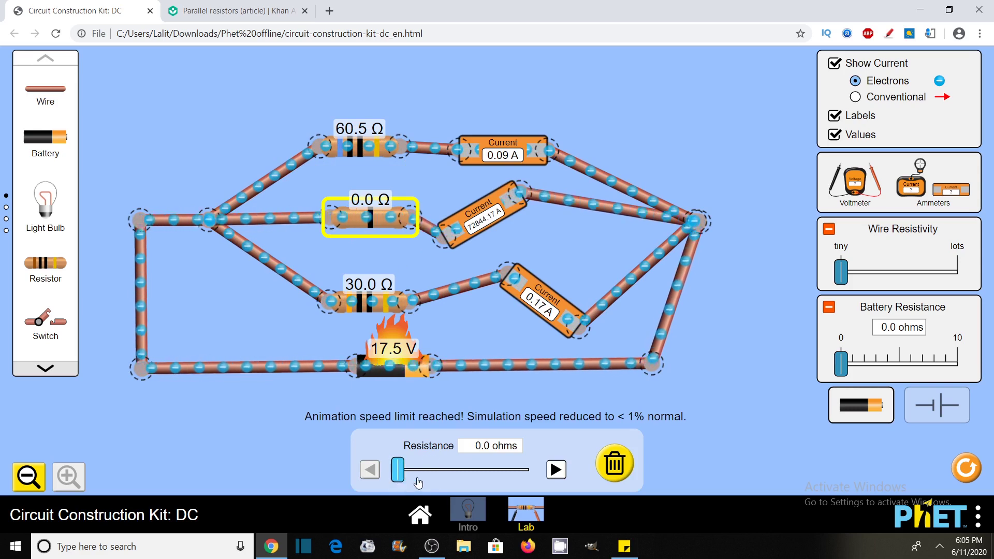
left_click_drag(398, 472, 449, 479)
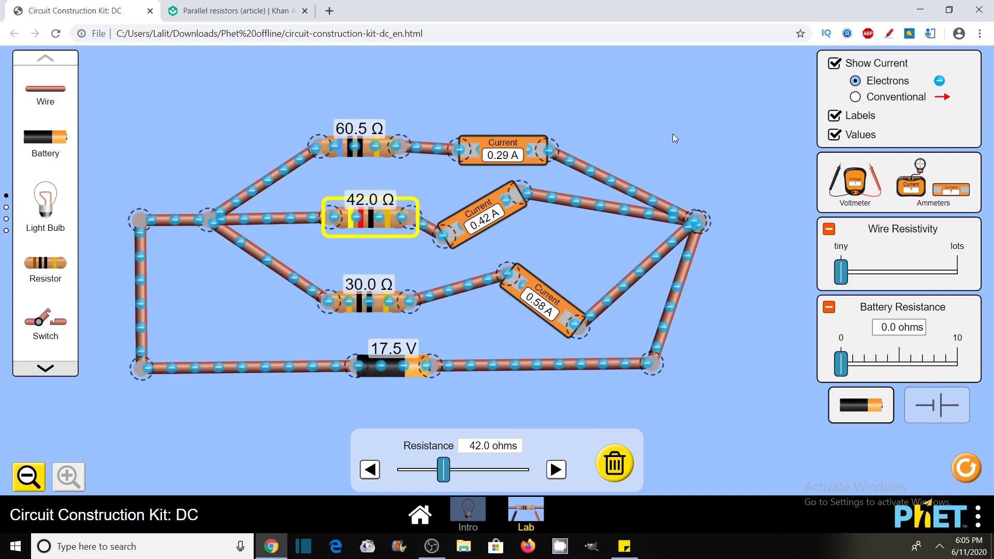
key("Home")
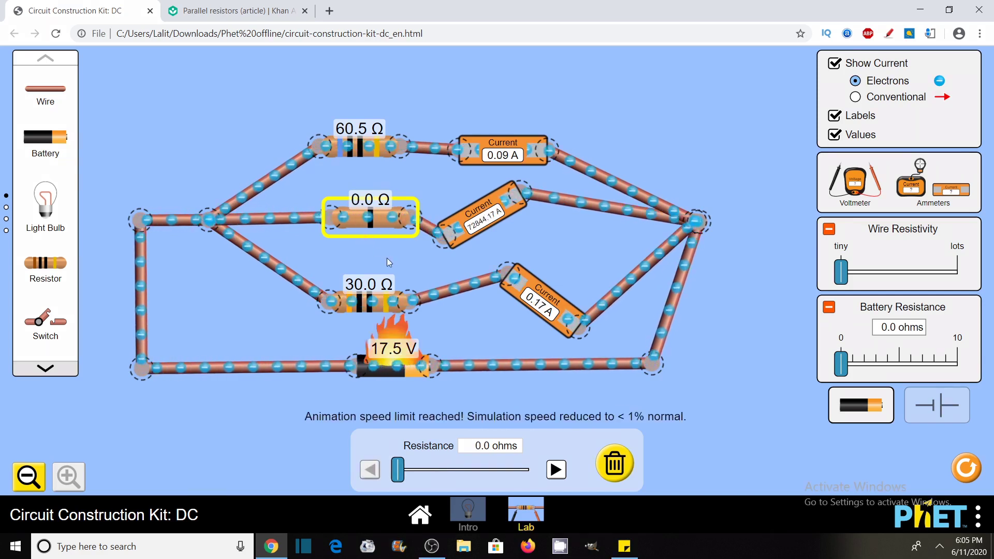
left_click_drag(397, 470, 447, 479)
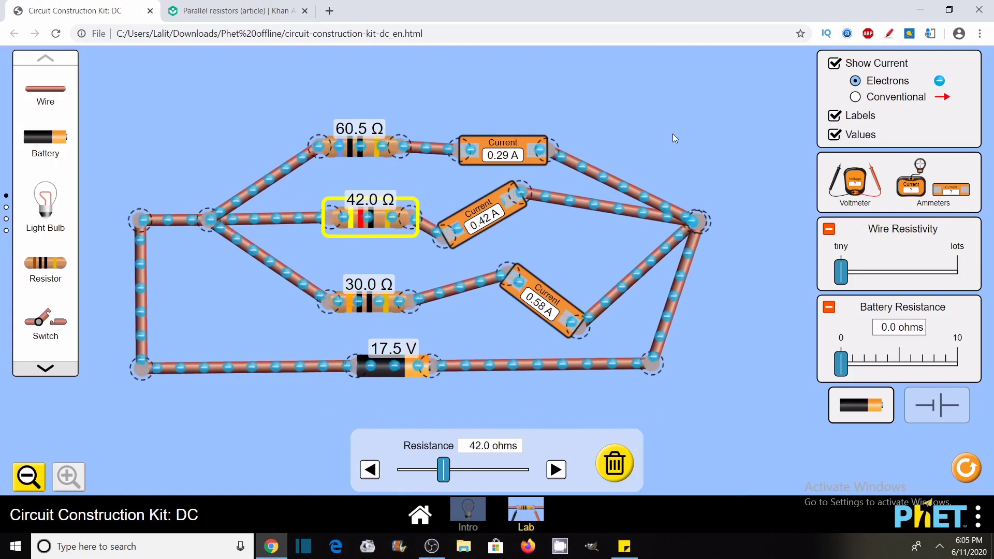